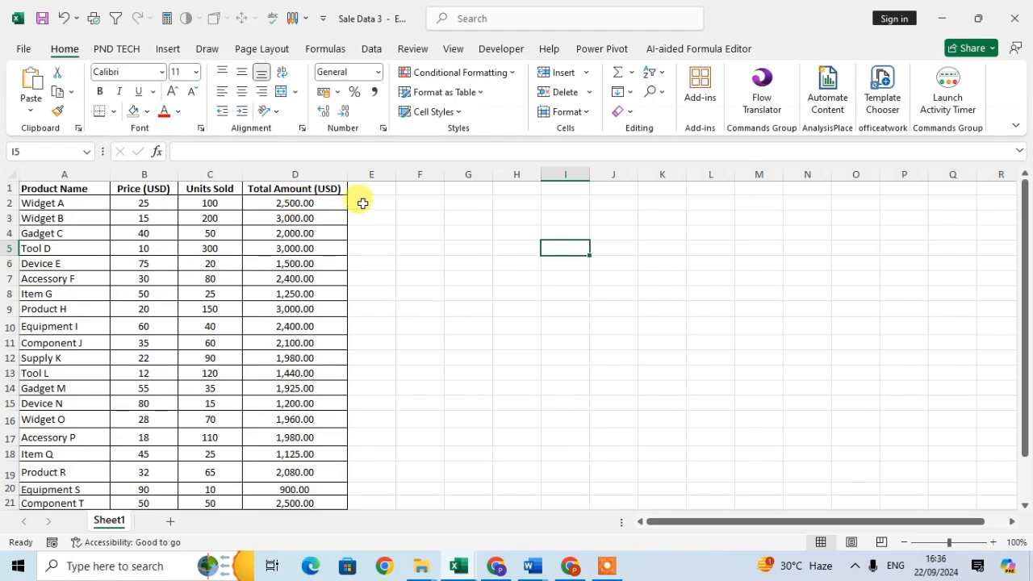
Step: Open the ribbon customization options and list the commands that are not in the ribbon
click(24, 51)
click(44, 505)
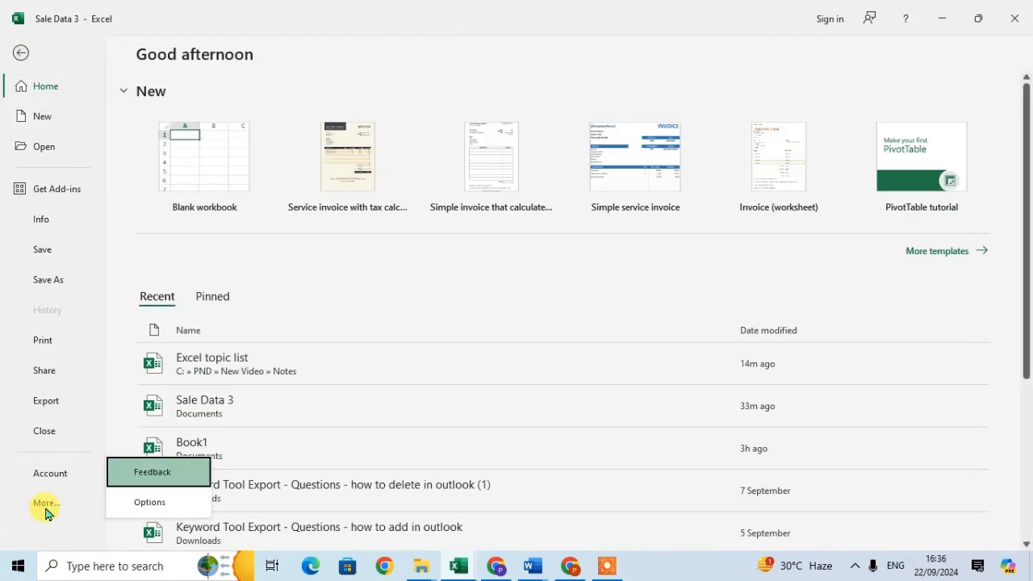
click(138, 507)
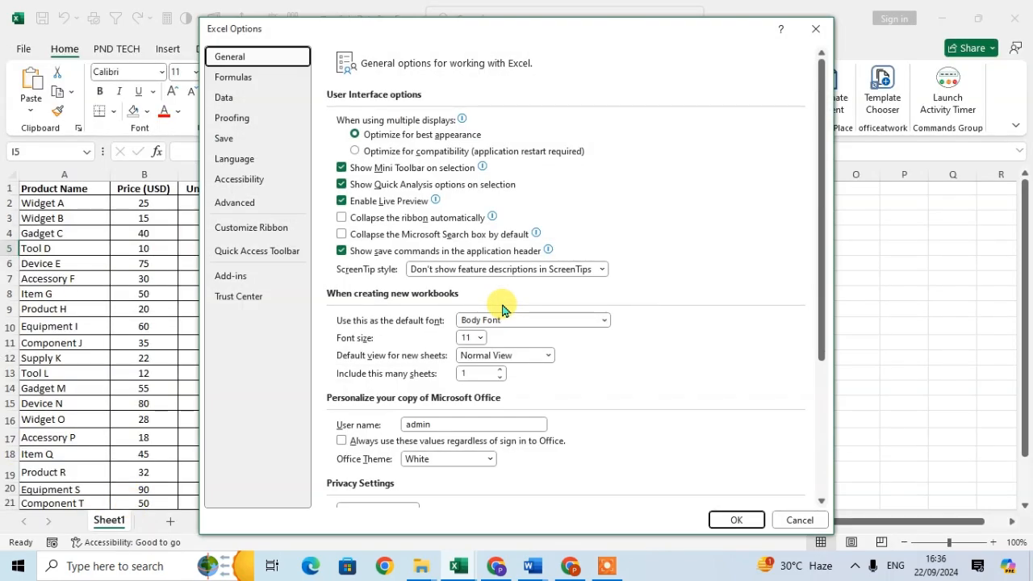
click(277, 230)
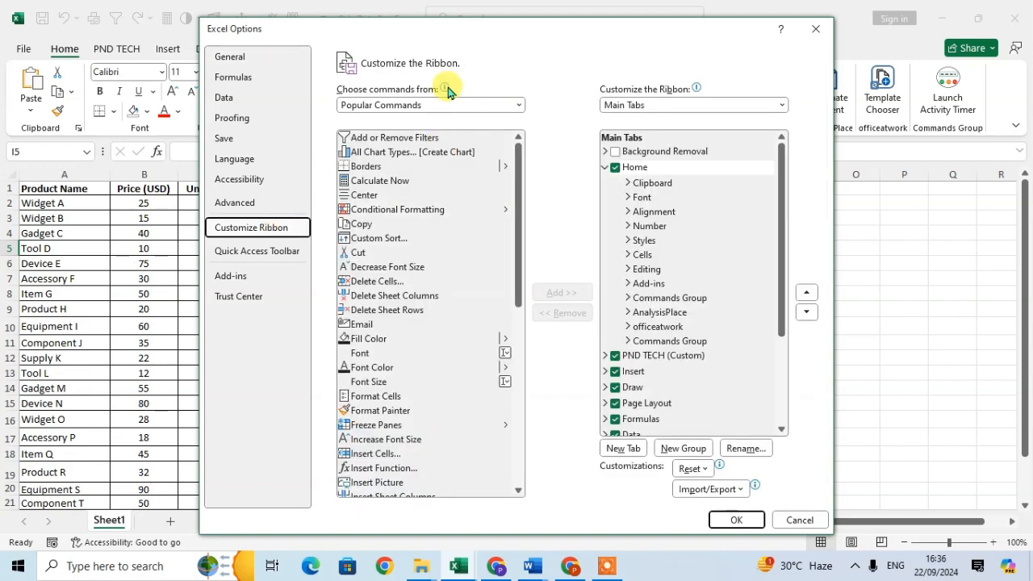
click(517, 105)
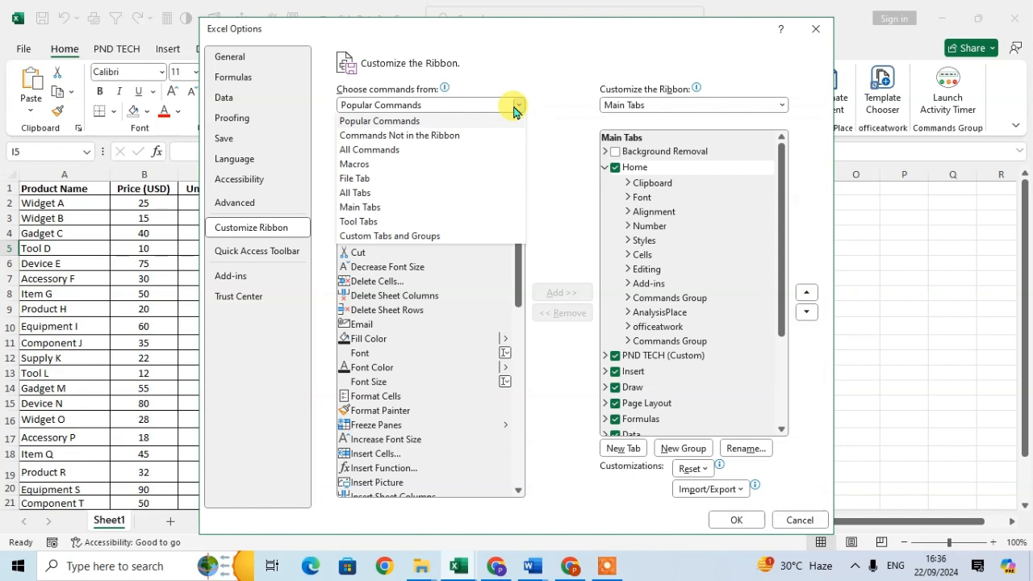
click(444, 137)
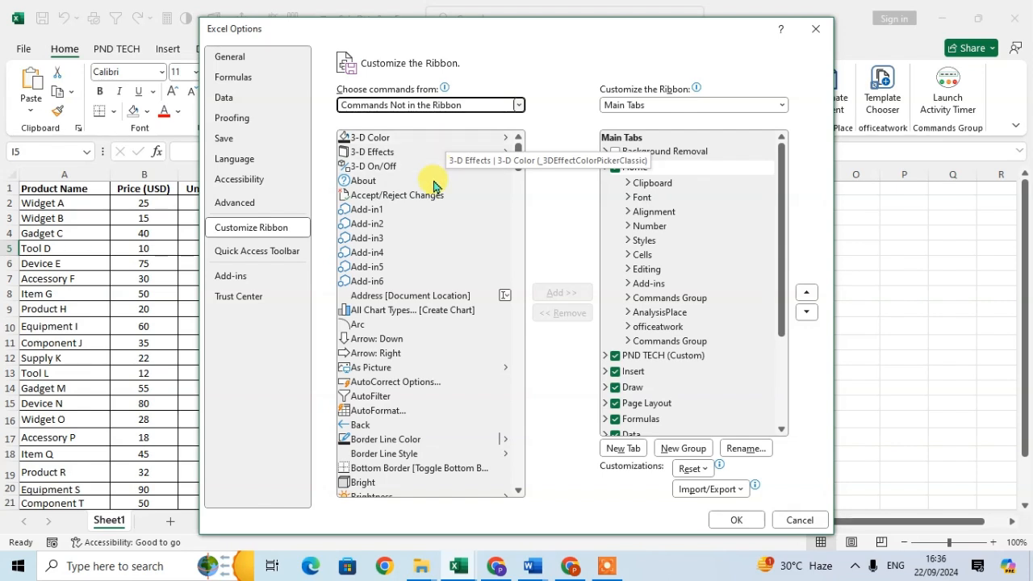
Step: Add the Create Microsoft Outlook Task command to the ABC group of the custom PND TECH tab and apply the change
click(414, 242)
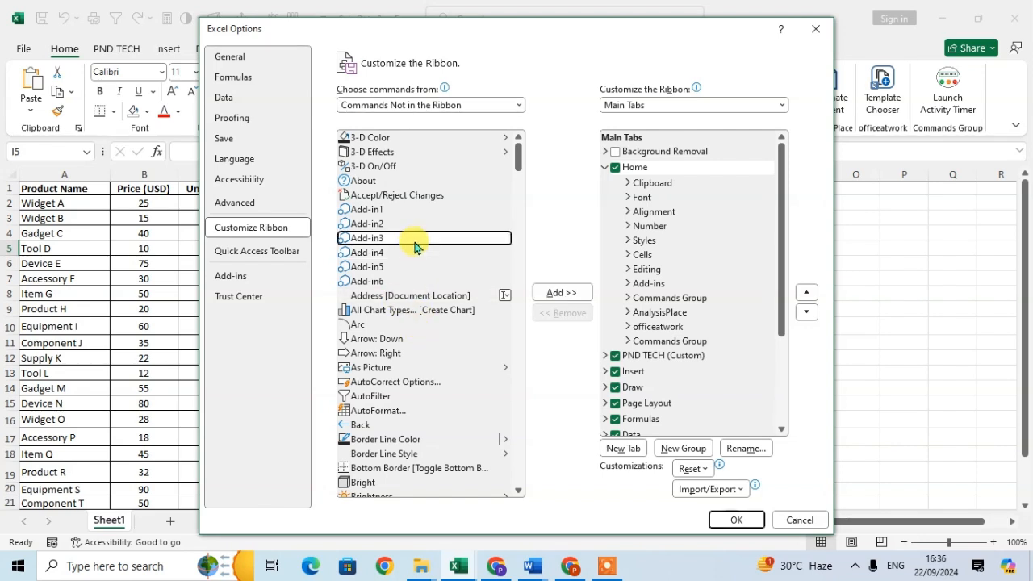
key(c)
scroll(428, 323, down, 4)
scroll(428, 389, down, 6)
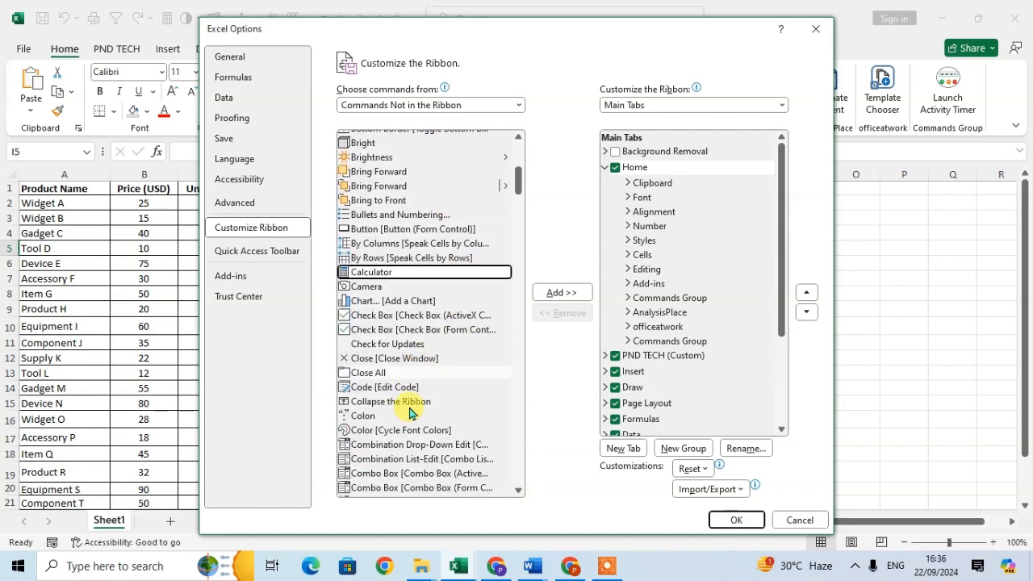
scroll(416, 382, down, 3)
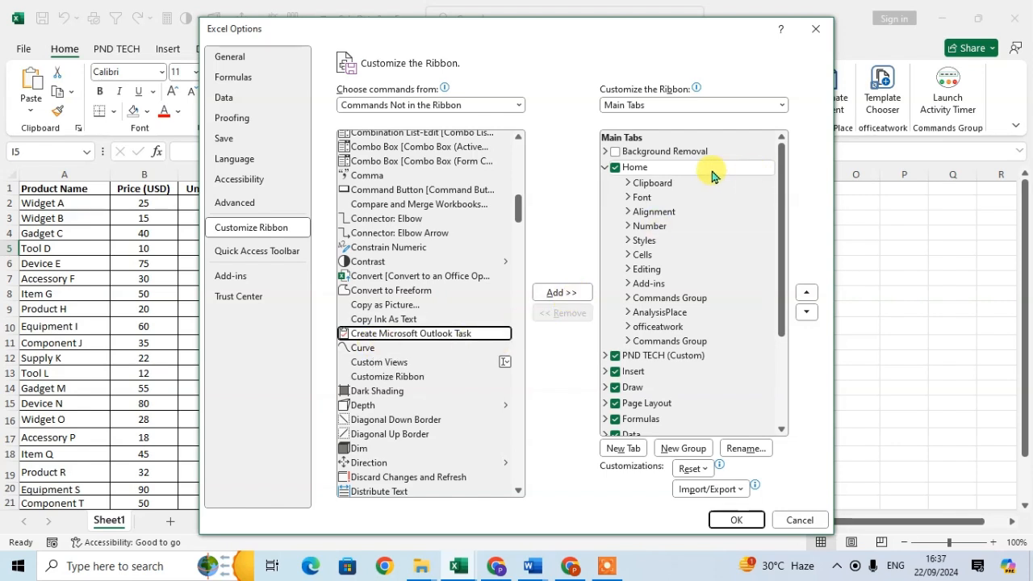
click(605, 167)
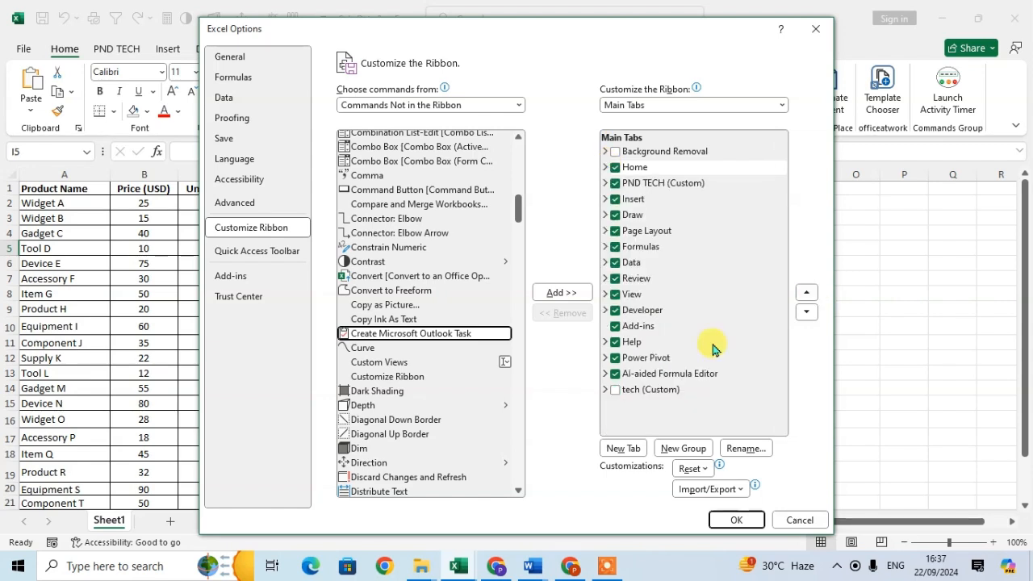
click(604, 183)
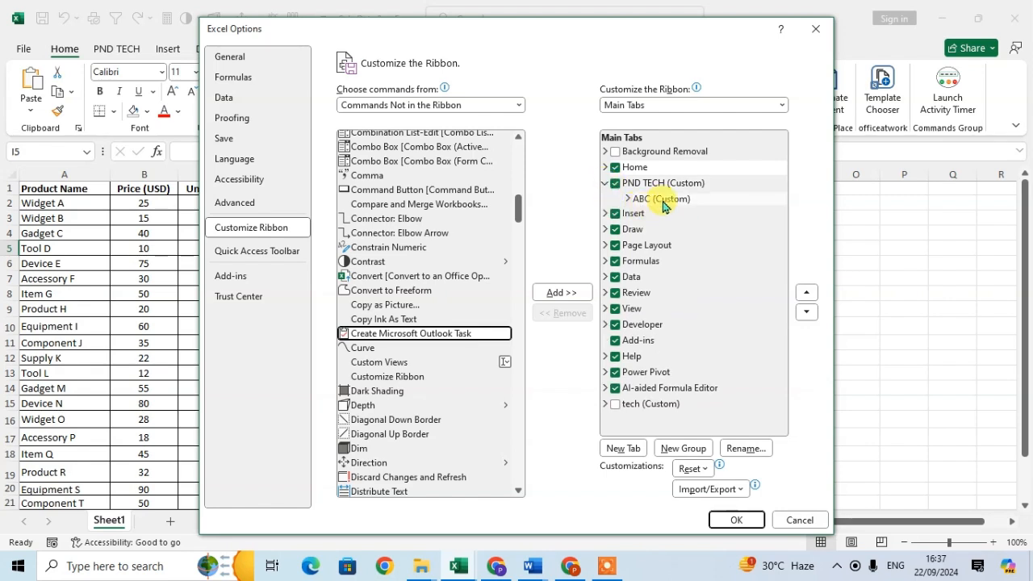
double_click(662, 200)
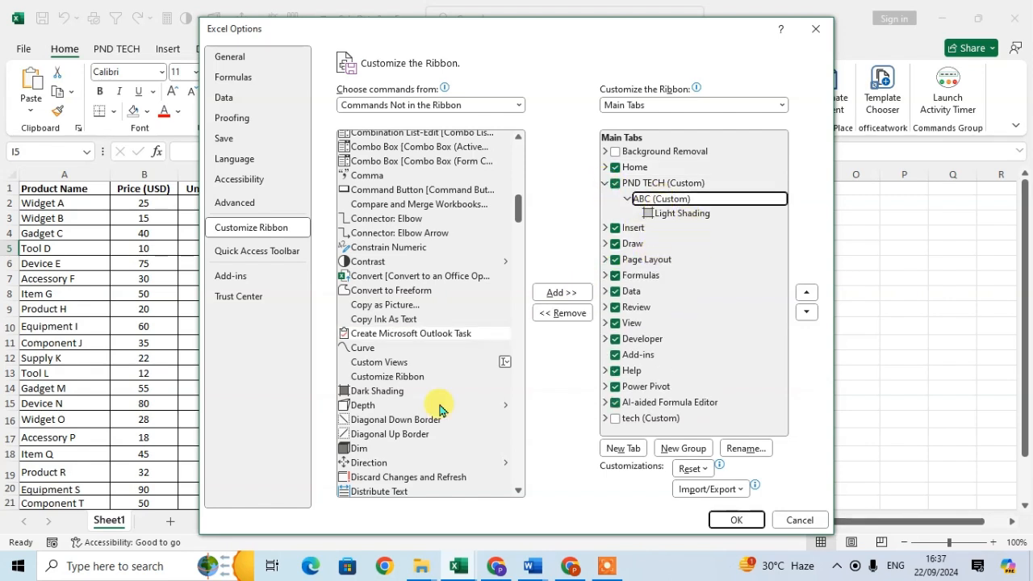
click(440, 334)
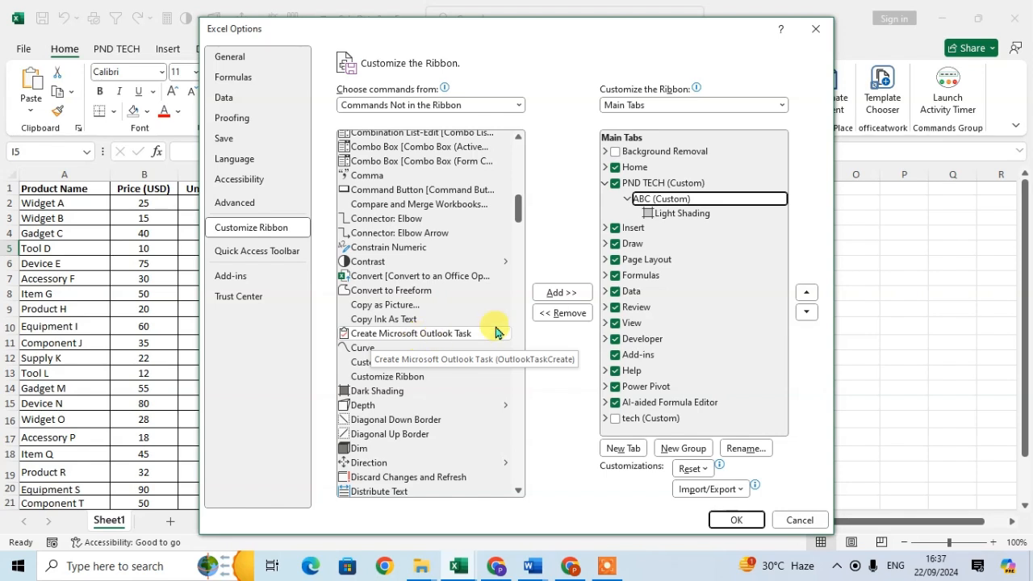
click(563, 293)
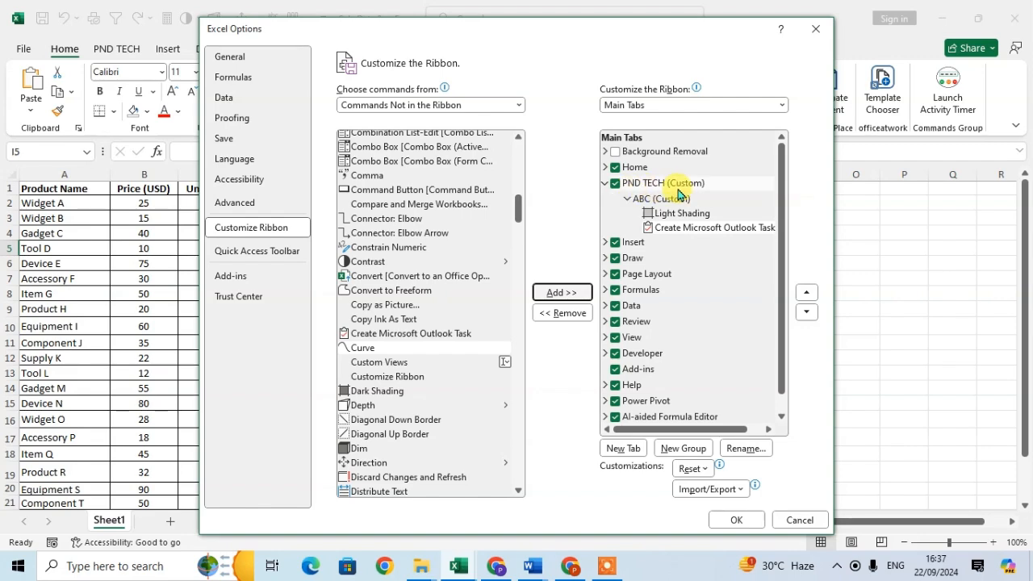
click(737, 520)
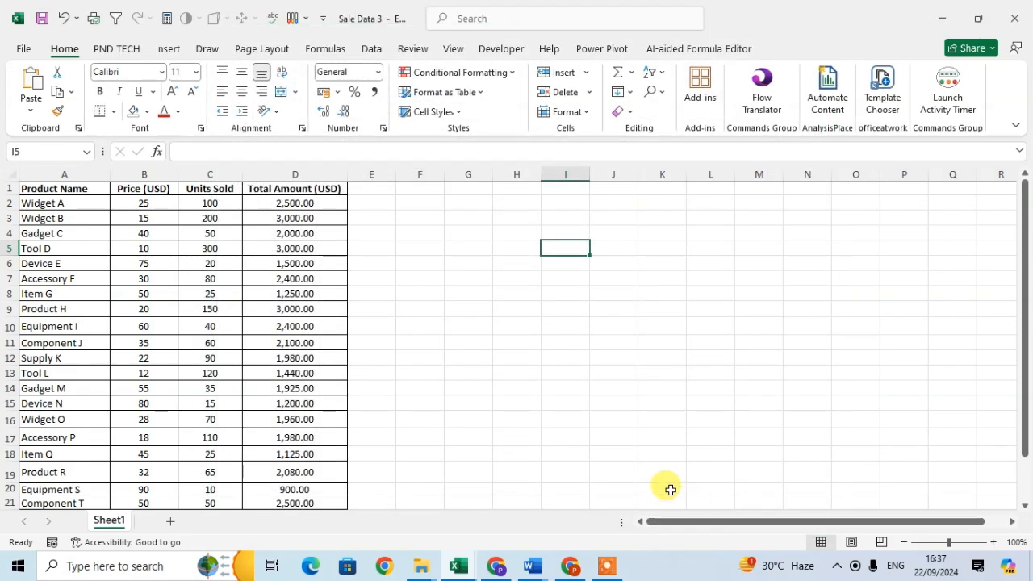
Step: Create an Outlook task from the workbook with the subject "Monthly Data"
click(121, 50)
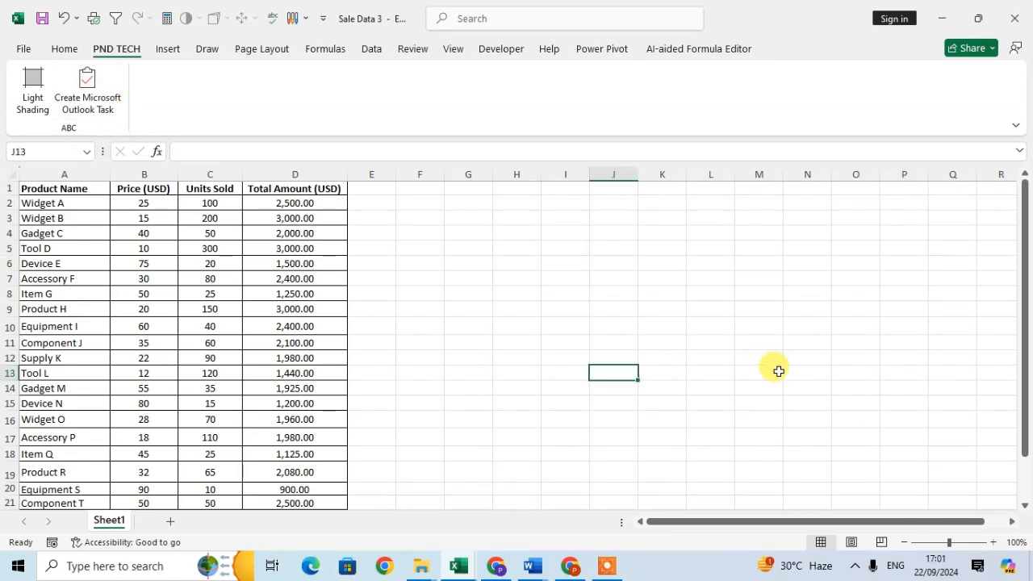
click(112, 111)
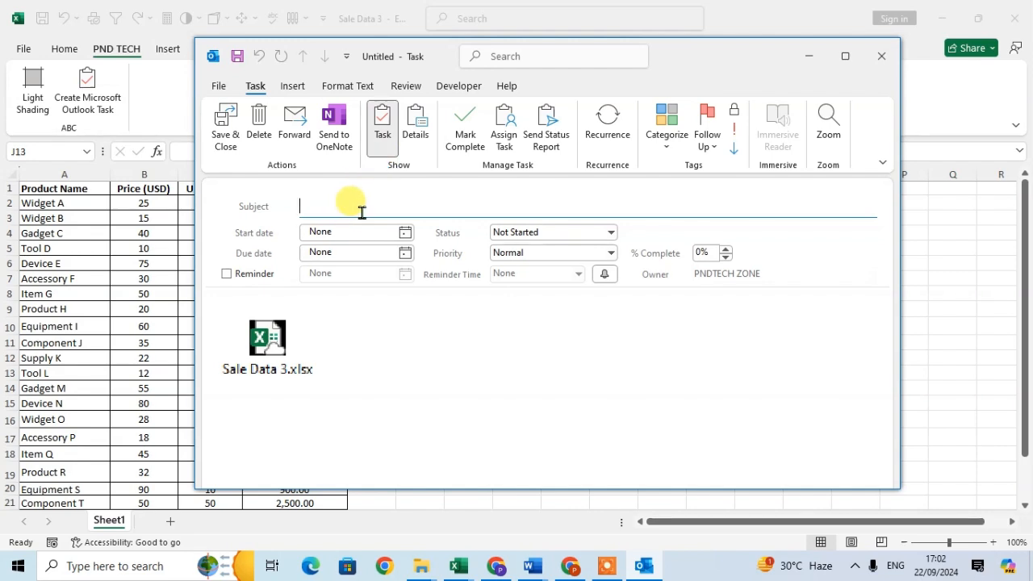
text(Monthly Data)
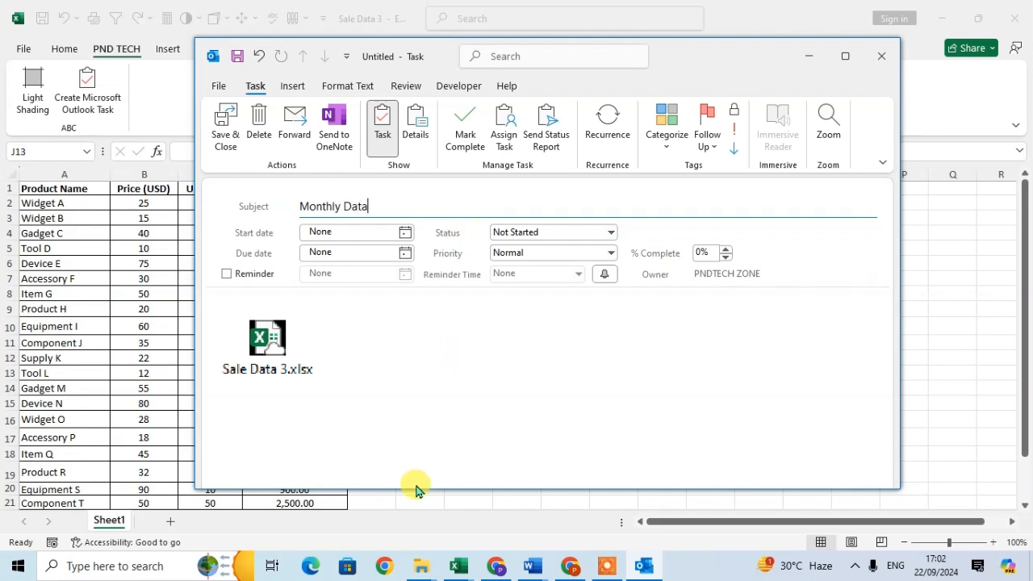
Step: Set the task's start date to 23/09/2024 and its due date to 30/09/2024
click(405, 233)
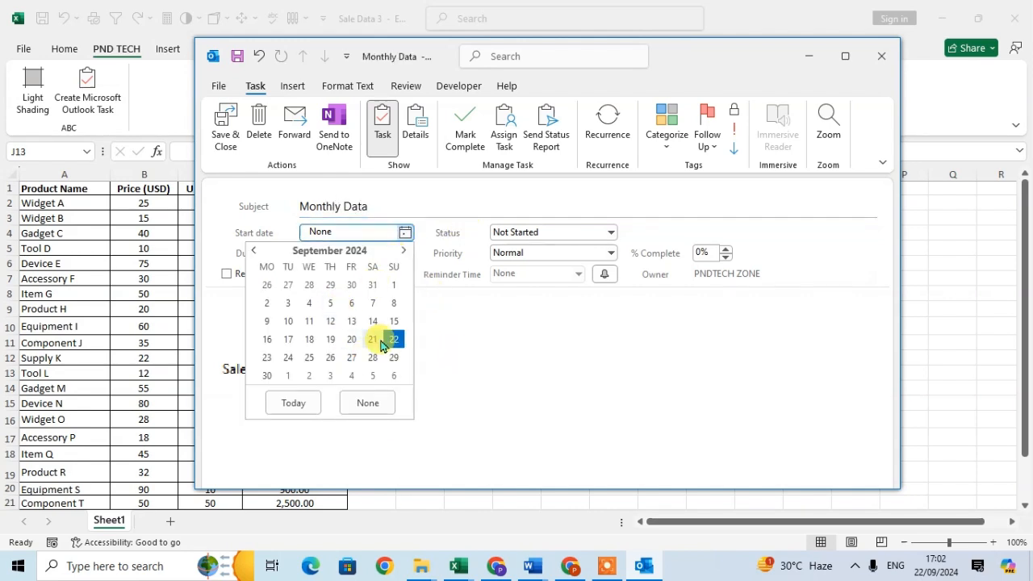
click(265, 363)
click(405, 270)
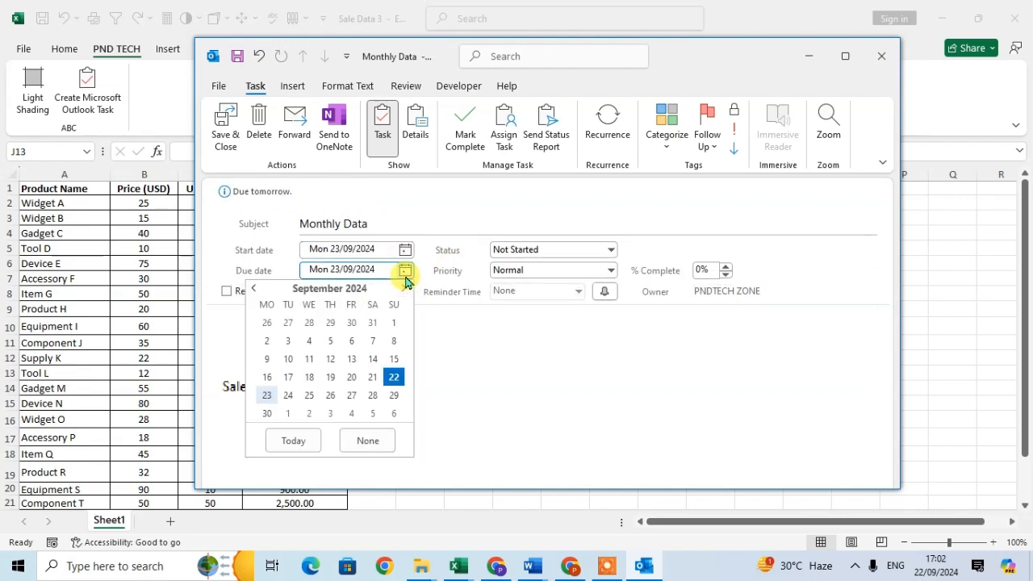
click(267, 414)
Step: Set the task's status to In Progress, priority to High and completion to 25%, and save and close it
click(612, 251)
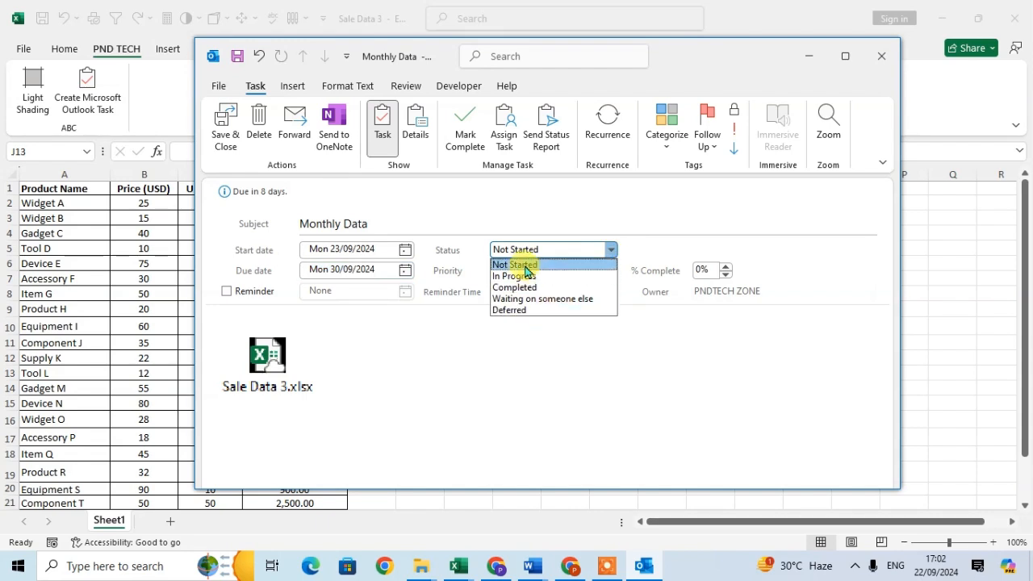
click(532, 276)
click(611, 270)
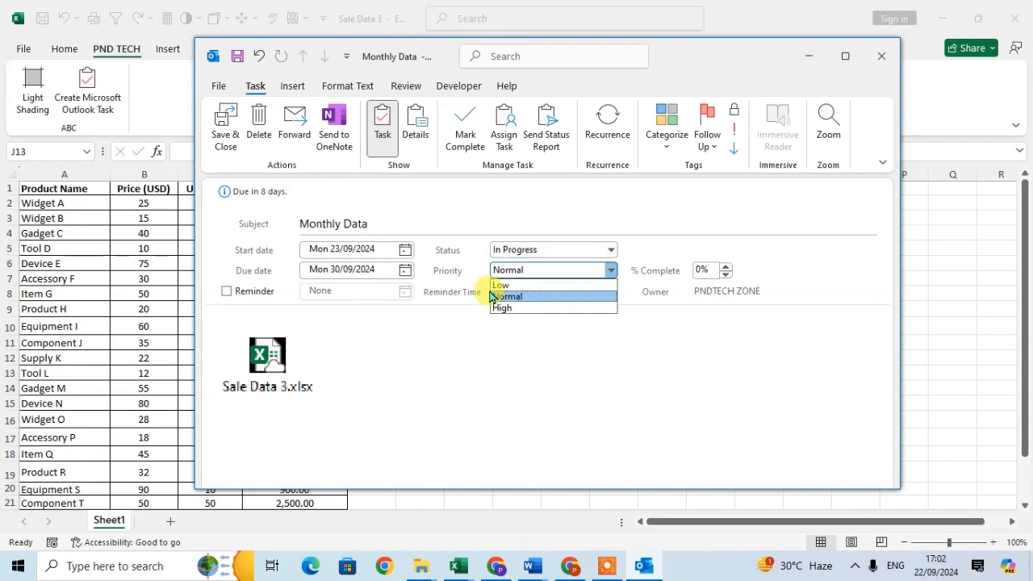
click(544, 309)
click(725, 266)
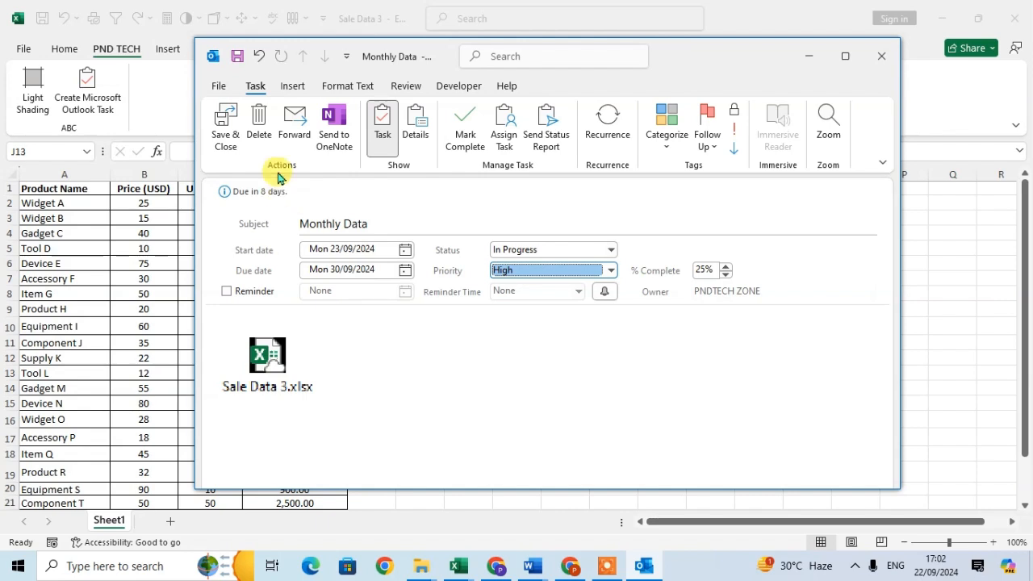
click(227, 135)
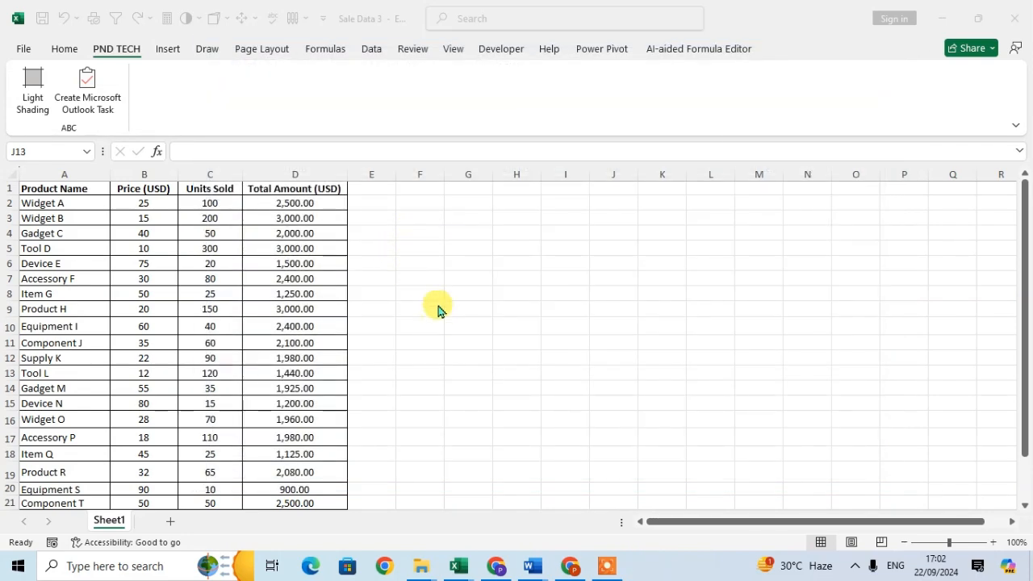
Step: Switch to Outlook and show the Tasks folder
click(115, 567)
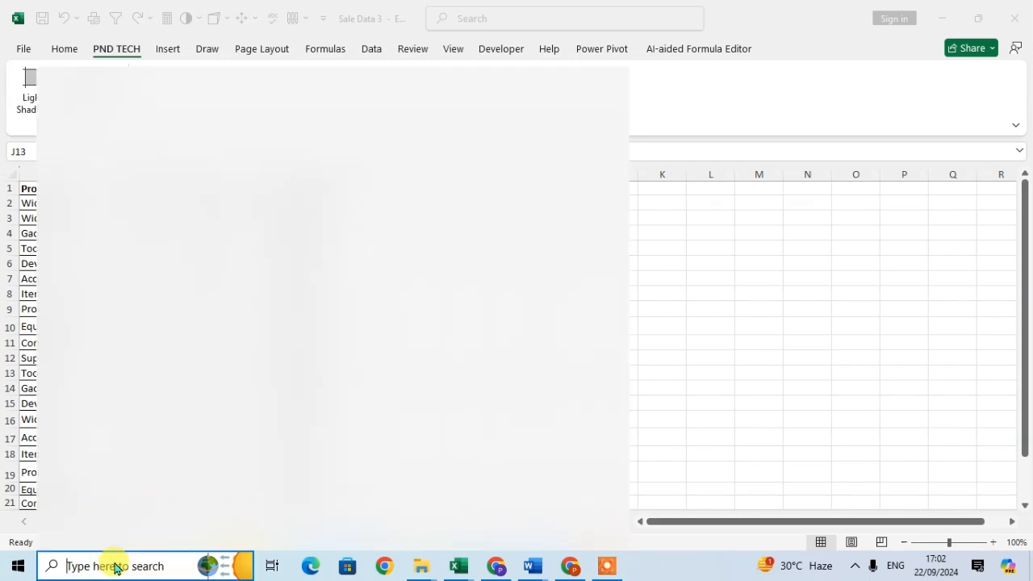
click(29, 442)
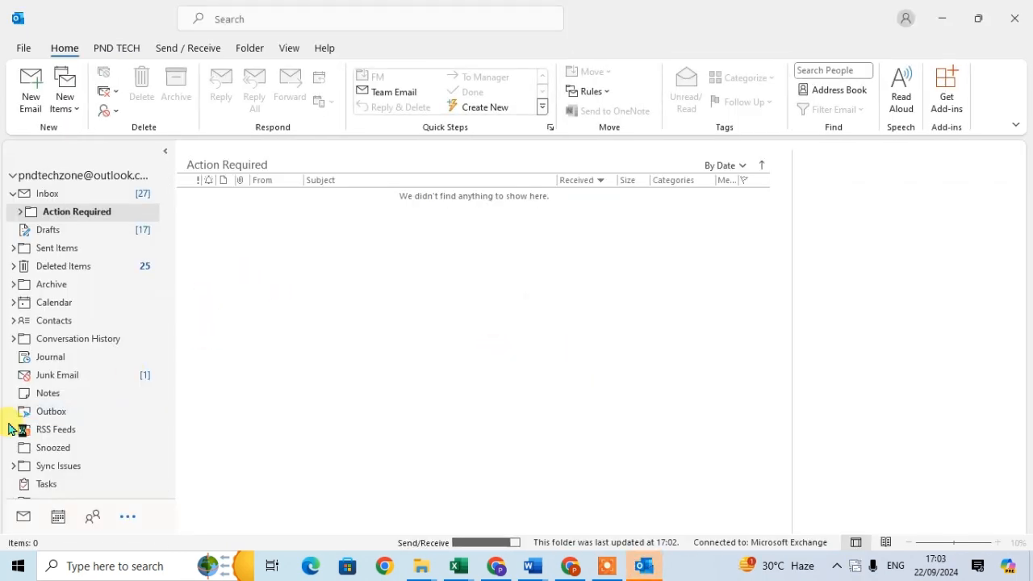
scroll(104, 415, down, 1)
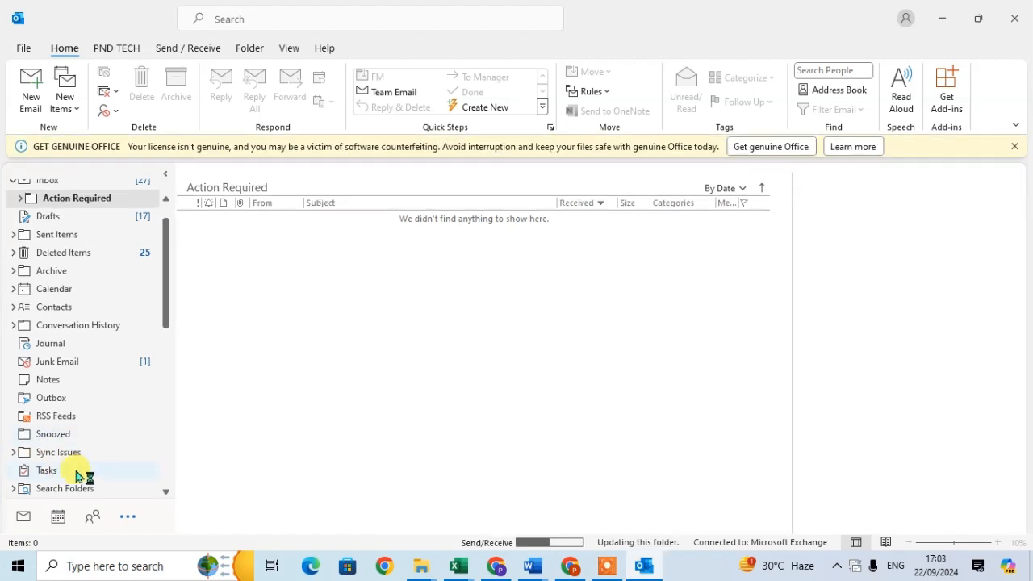
click(71, 471)
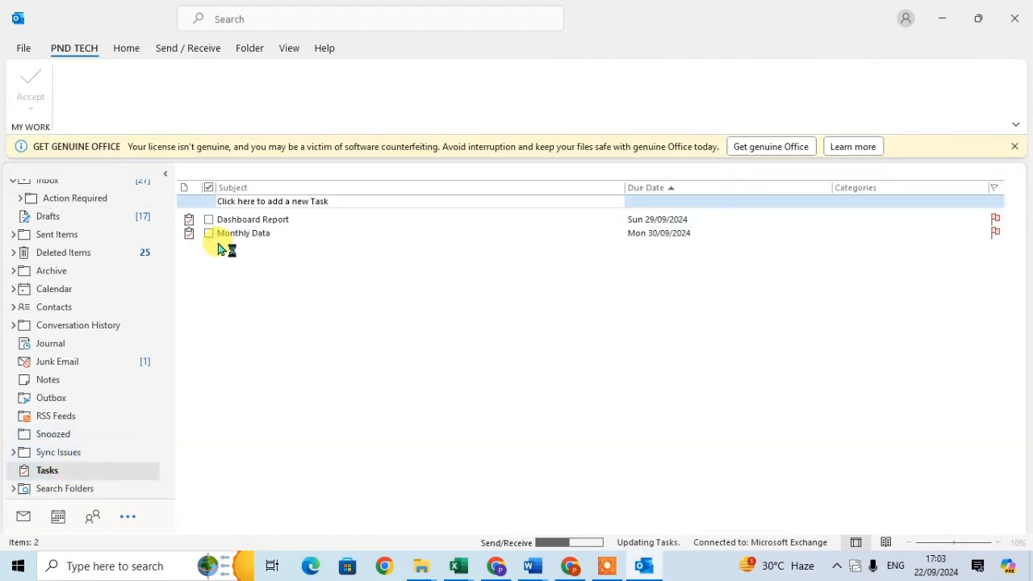
Step: Open the Monthly Data task from the task list to review its details
click(339, 236)
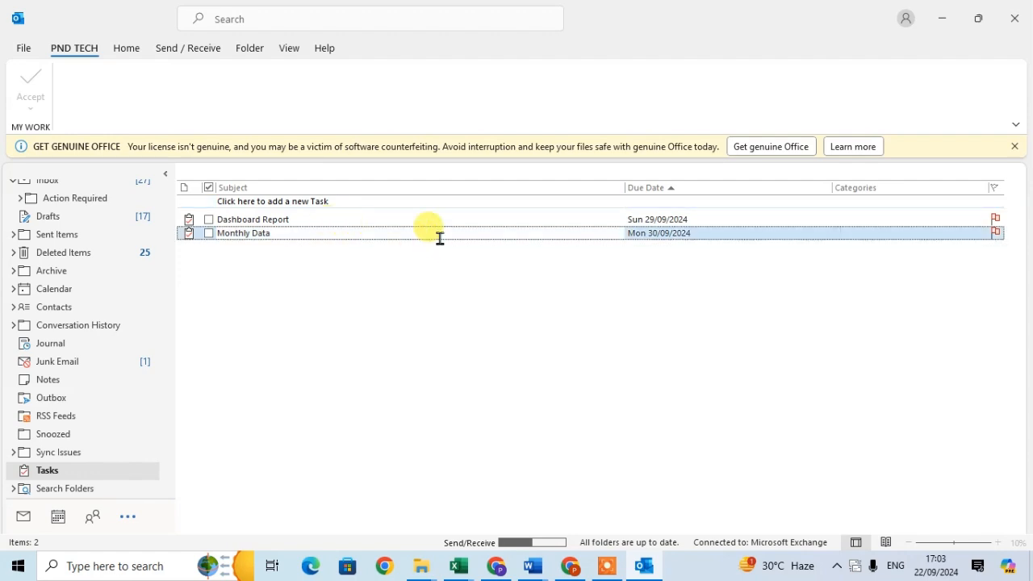
double_click(668, 234)
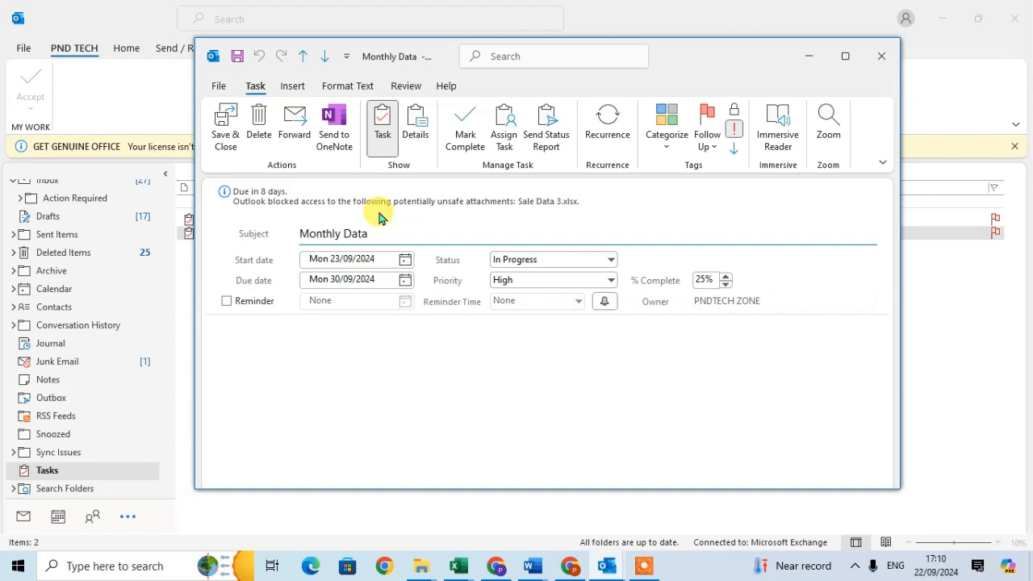
key(F1)
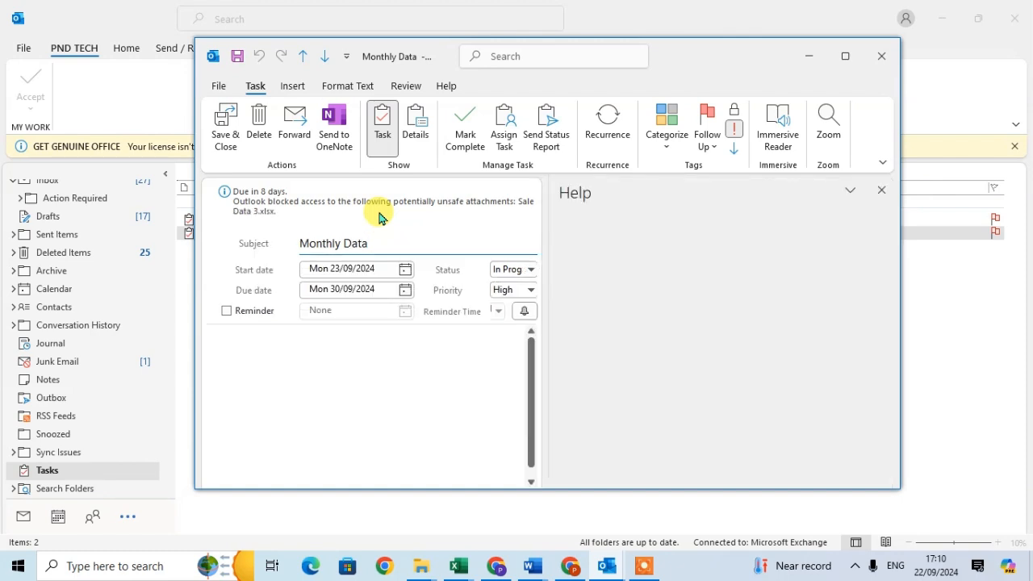